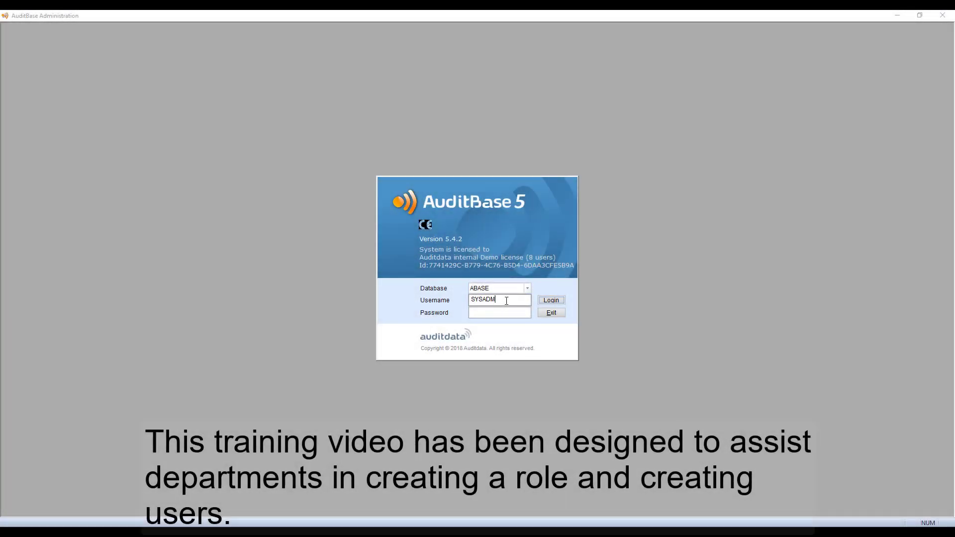
Log in to the ABASE database with the system administrator's username and password.
key(Tab)
text(sysadm)
key(Return)
In User rights and setup, save a new role 'Hearing Therapist' based on an existing user.
click(95, 252)
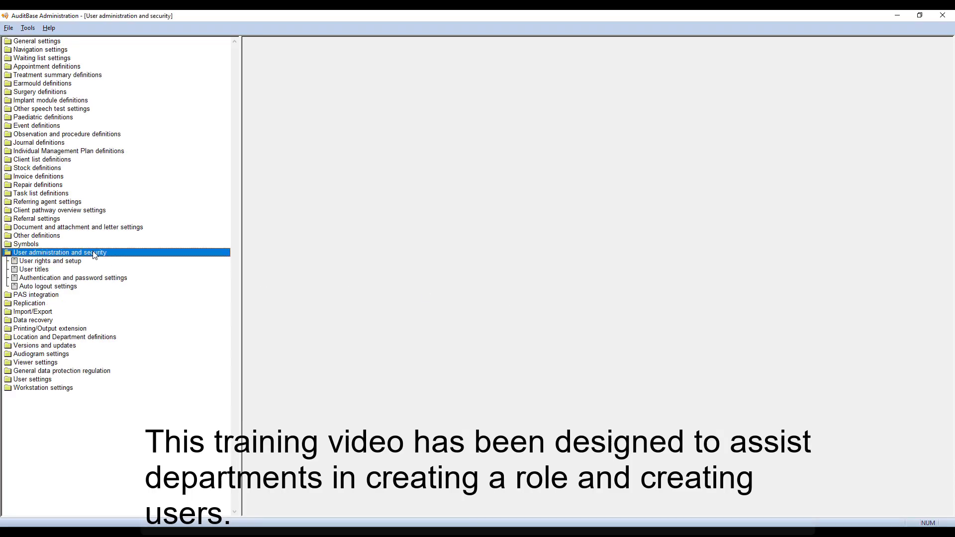
click(74, 261)
click(539, 42)
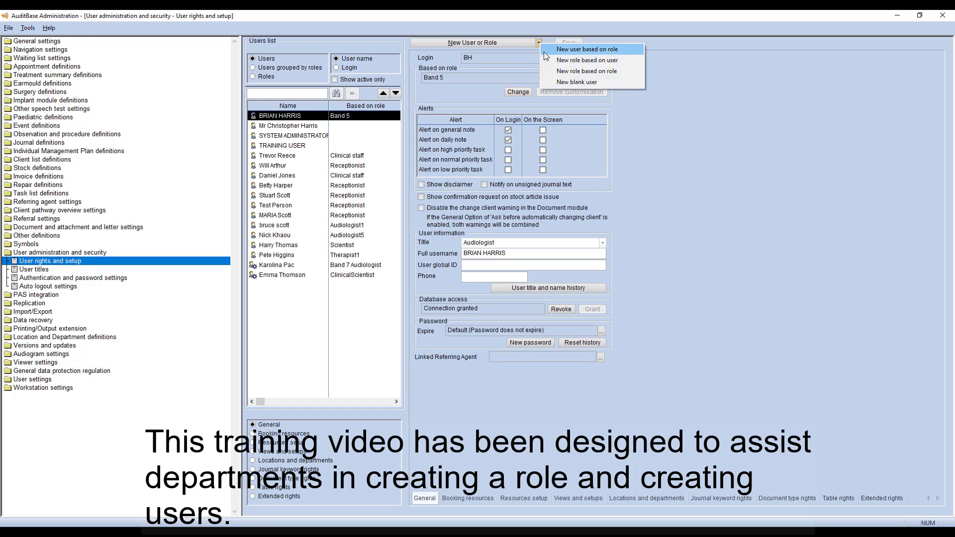
click(557, 59)
click(506, 286)
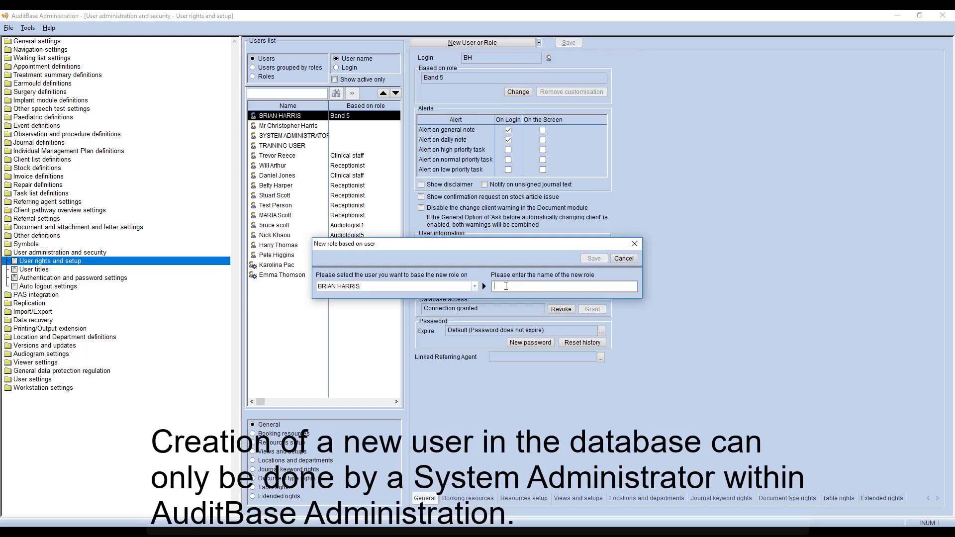
text(Hearing Therapist)
click(590, 259)
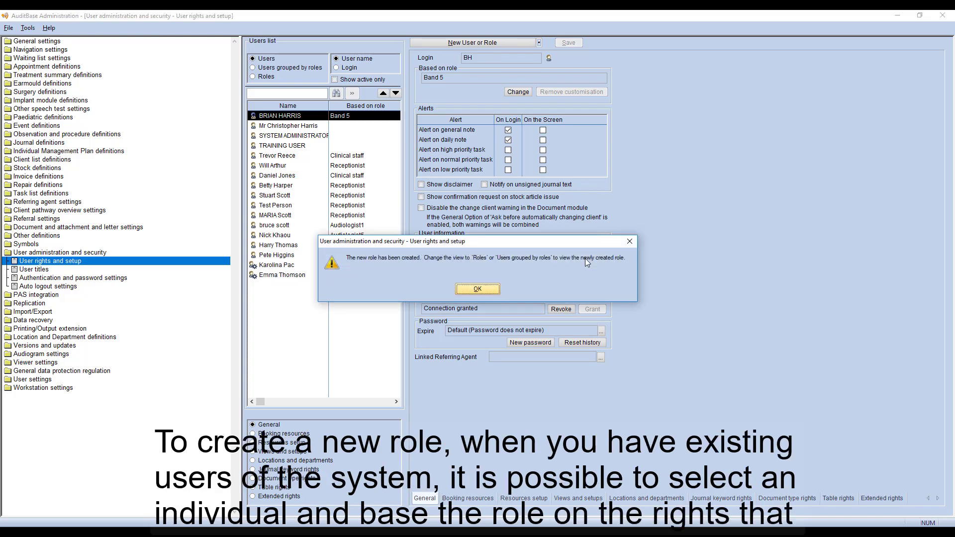
Enable general and daily note screen alerts and unsigned journal text notification for Hearing Therapist, and save.
click(497, 292)
click(253, 76)
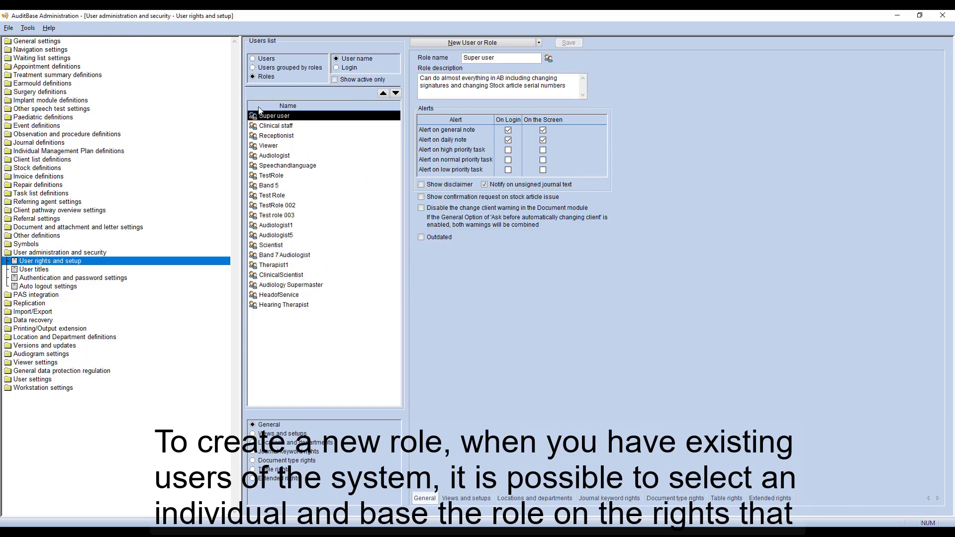
click(277, 305)
click(543, 130)
click(542, 139)
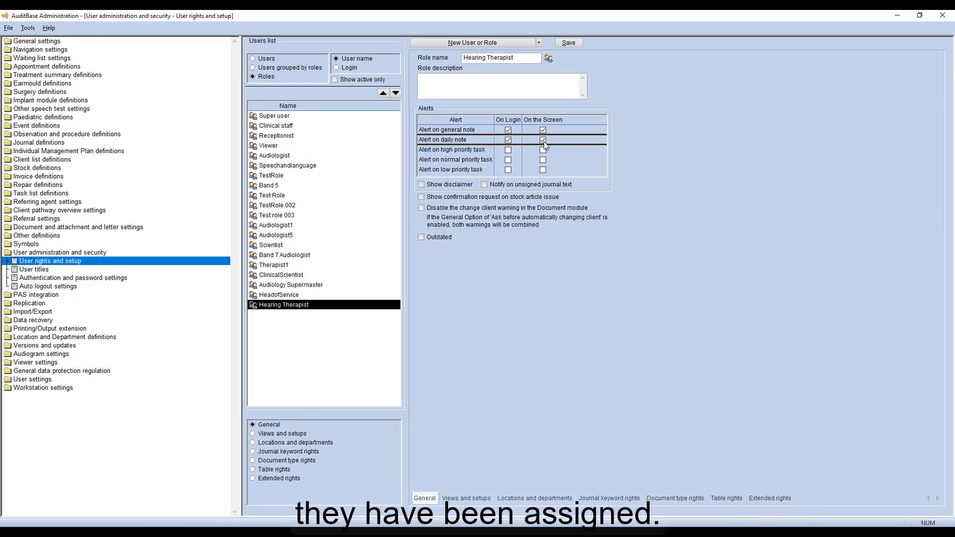
click(484, 184)
click(565, 44)
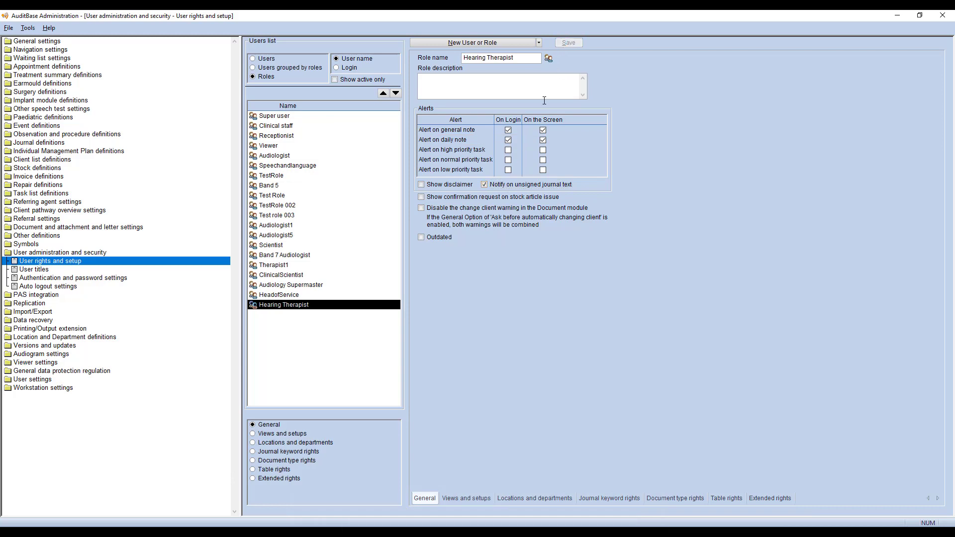
Set Hearing Therapist's journal view default to Show all and save.
click(292, 434)
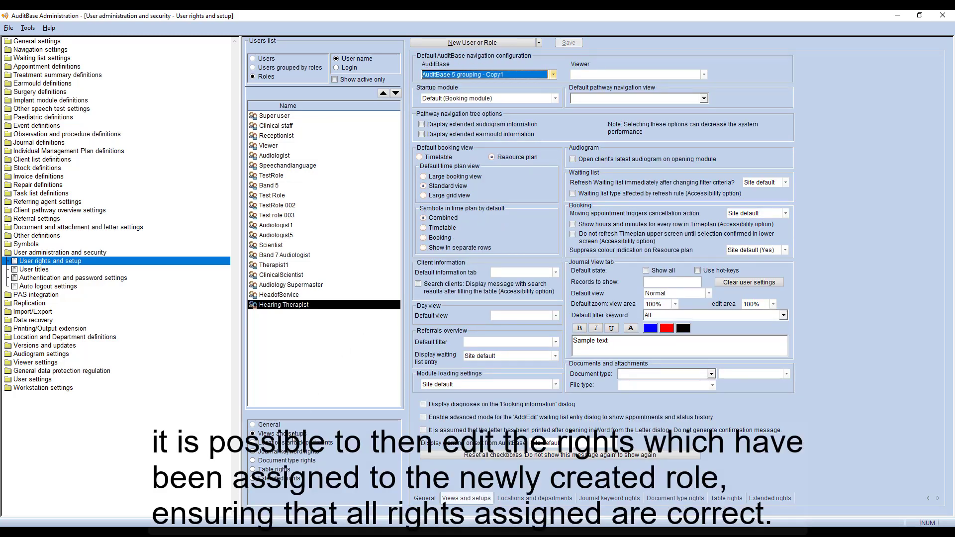
click(659, 273)
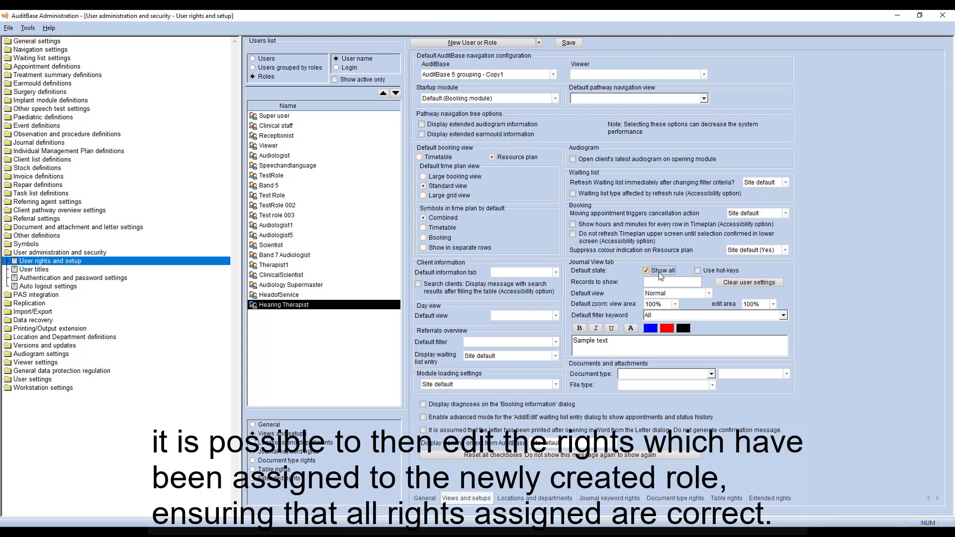
click(558, 43)
Grant Hearing Therapist rights on all journal keywords, from ADULT DIAGNOSTIC to TINNITUS, and save.
click(302, 452)
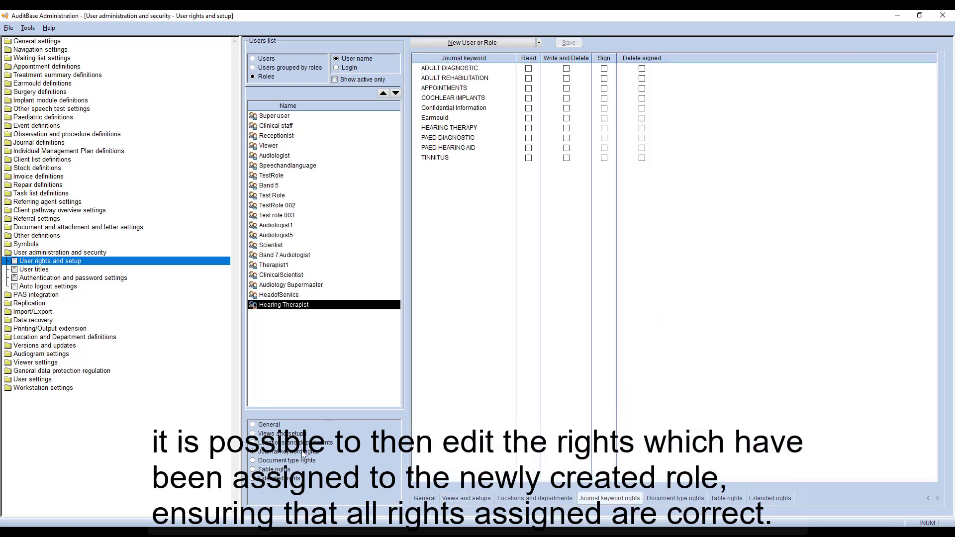
click(604, 68)
click(604, 79)
click(604, 88)
click(604, 98)
click(603, 108)
click(603, 118)
click(603, 127)
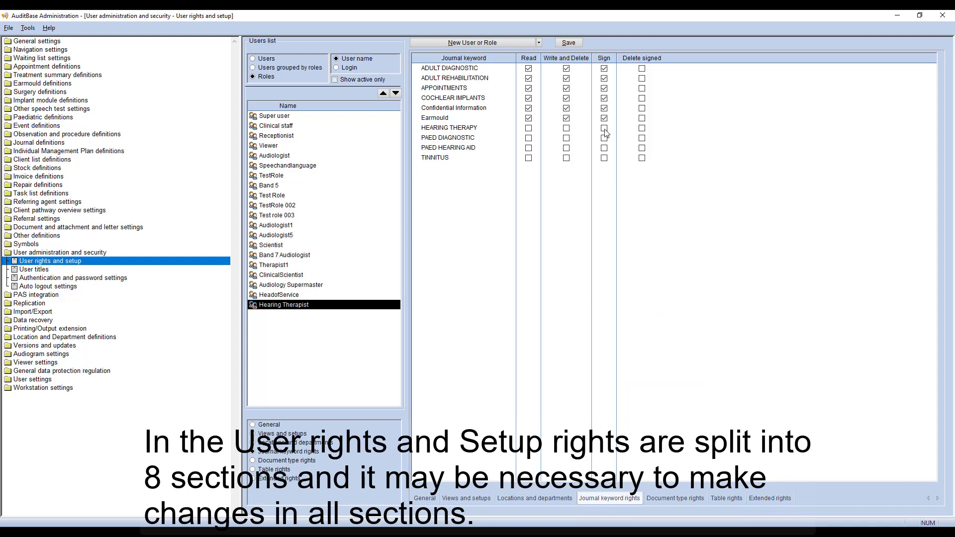
click(604, 138)
click(604, 148)
click(603, 157)
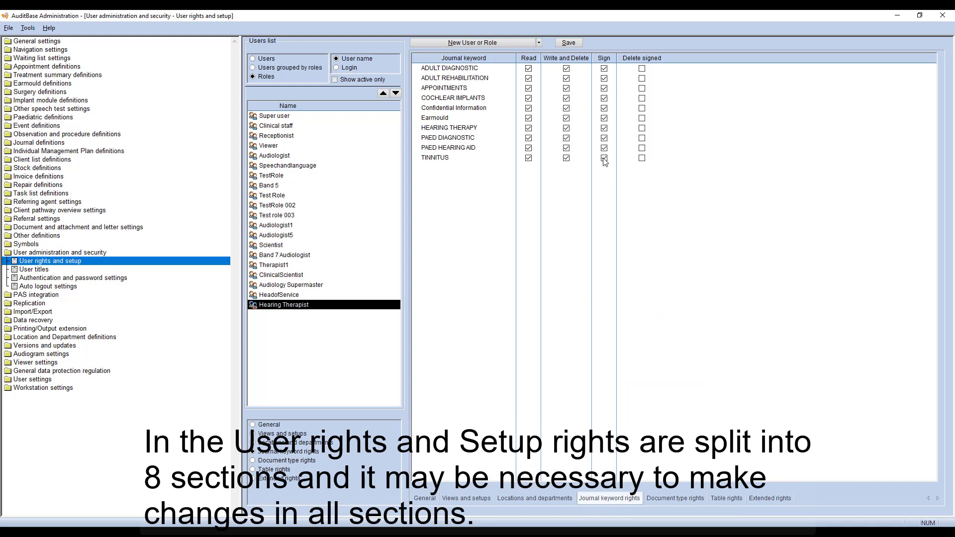
click(567, 43)
Grant Hearing Therapist access to all eleven document types and save.
click(307, 462)
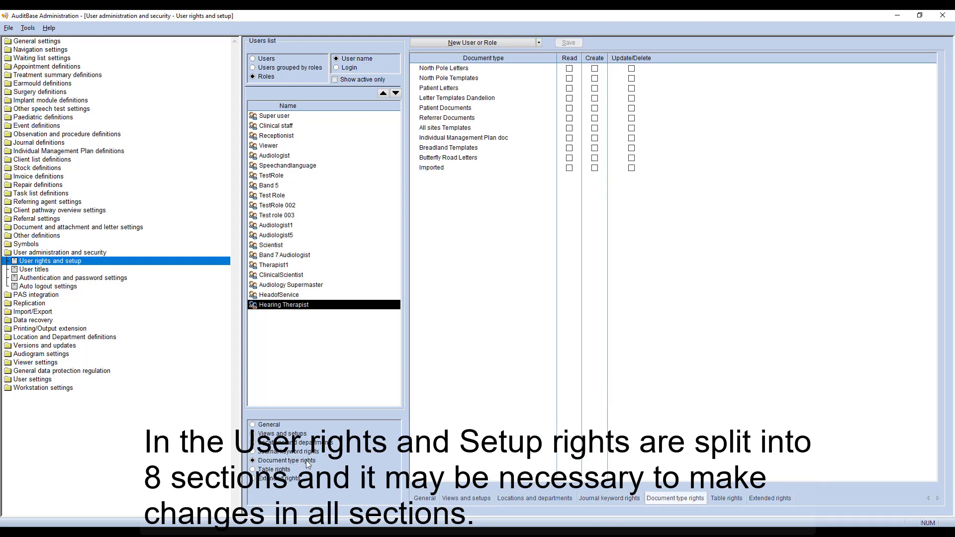
click(631, 68)
click(631, 79)
click(631, 88)
click(631, 98)
click(631, 108)
click(631, 118)
click(631, 128)
click(631, 137)
click(631, 148)
click(631, 158)
click(631, 168)
click(568, 42)
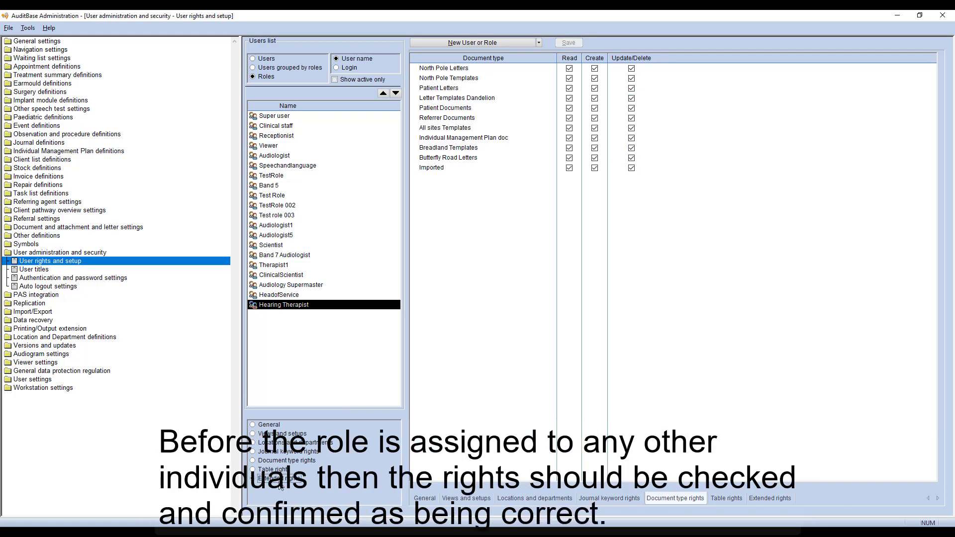
click(258, 478)
Grant extended rights: bulk appointment moves, analysis filters, clinic filters, Journal hot key text and treatment summary.
click(659, 88)
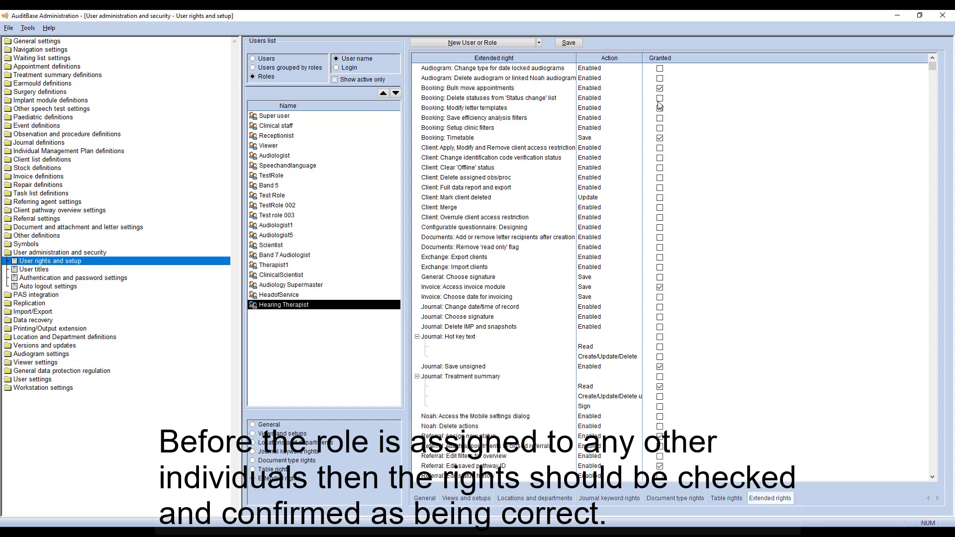
click(659, 118)
click(659, 128)
click(659, 336)
click(659, 377)
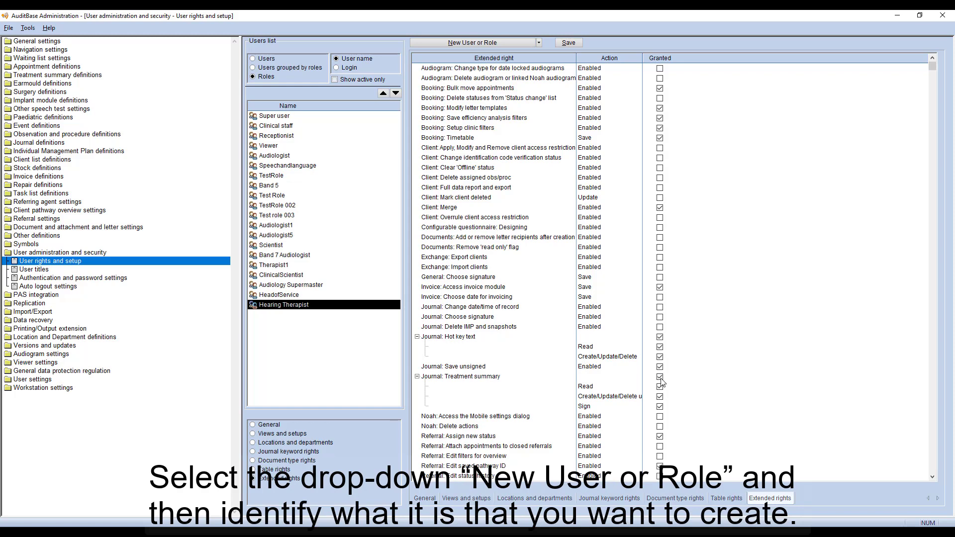
scroll(661, 381, down, 1)
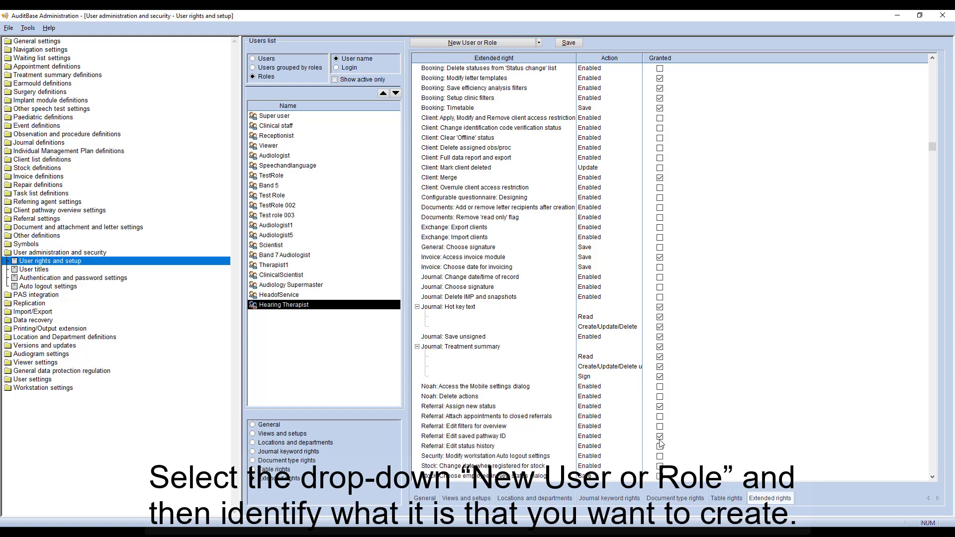
scroll(660, 453, down, 1)
scroll(659, 453, down, 1)
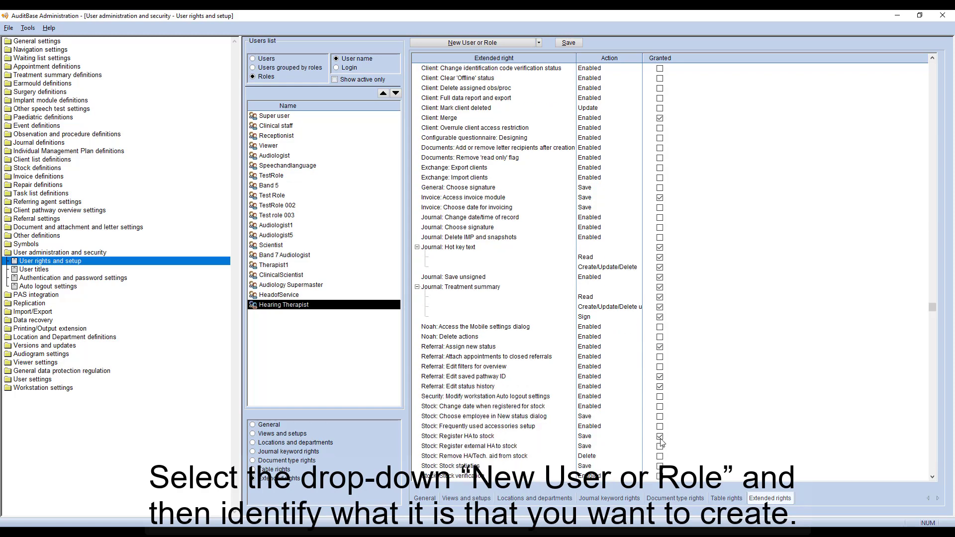
scroll(661, 441, down, 2)
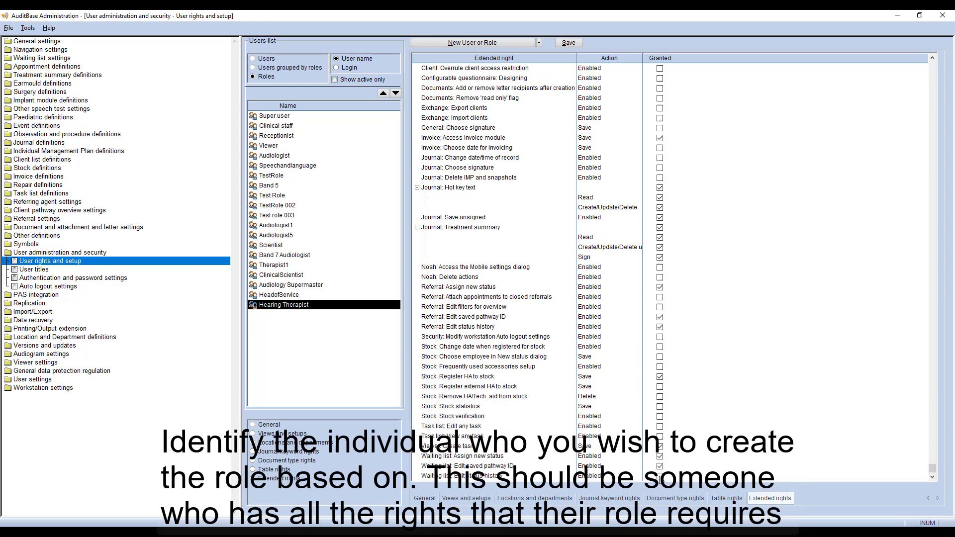
click(577, 43)
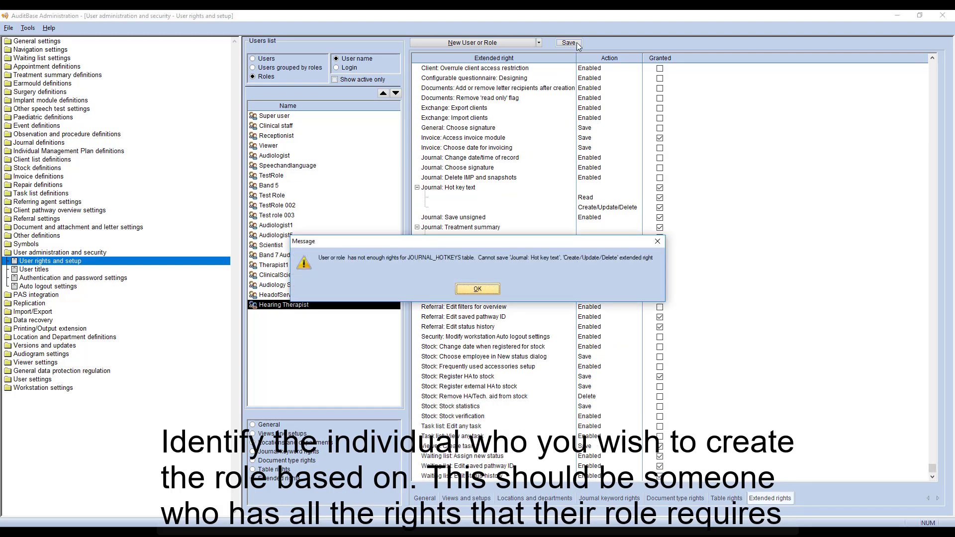
click(477, 289)
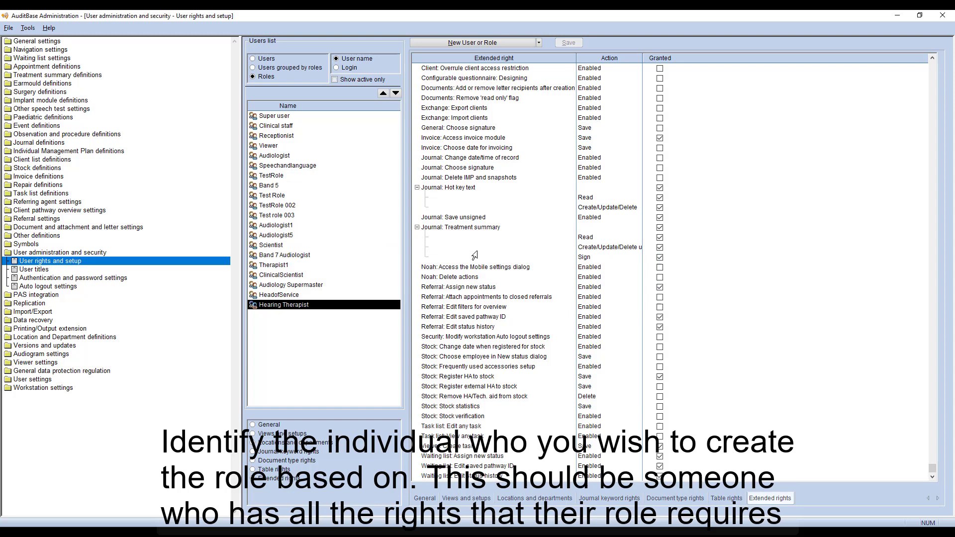
Grant JOURNAL_HOTKEYS table rights, save, then re-grant and re-save the journal hot key text right.
click(253, 469)
click(535, 370)
scroll(535, 370, down, 20)
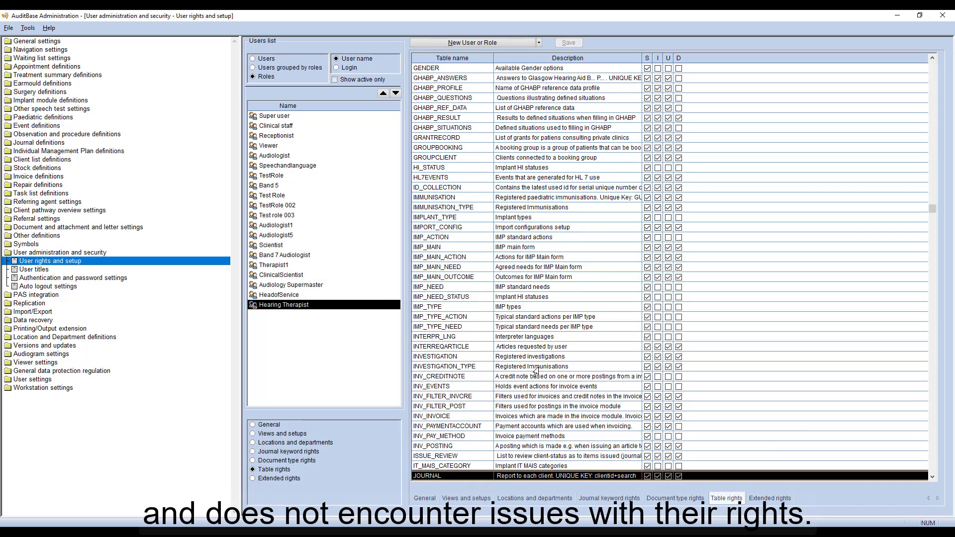
click(681, 437)
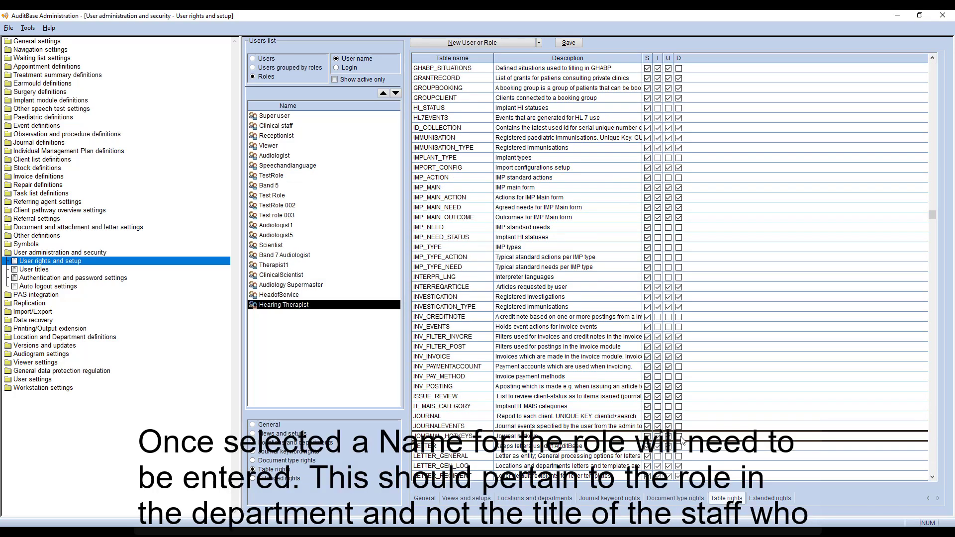
click(562, 43)
click(278, 479)
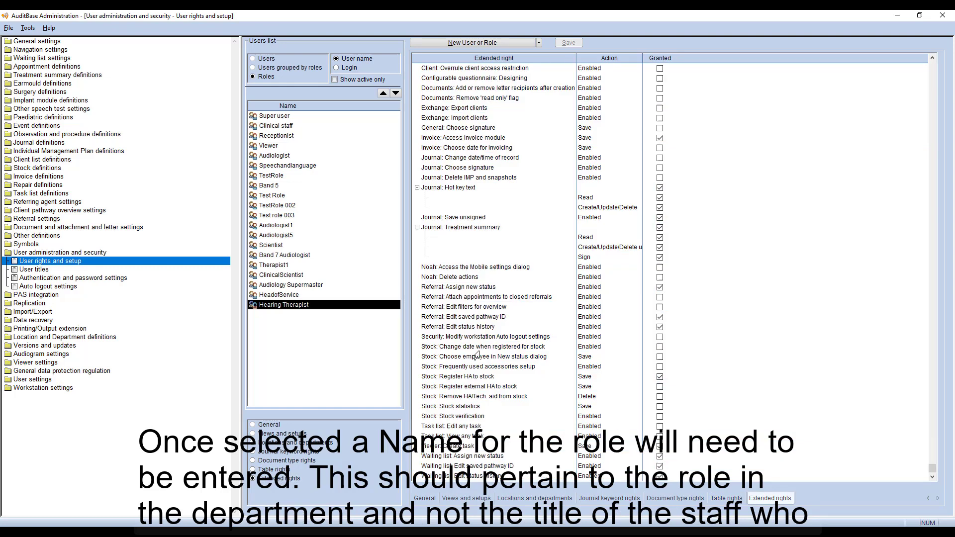
click(660, 189)
click(567, 43)
Change the first listed user's role to Hearing Therapist, copying departments, views and setups, and confirm.
click(252, 58)
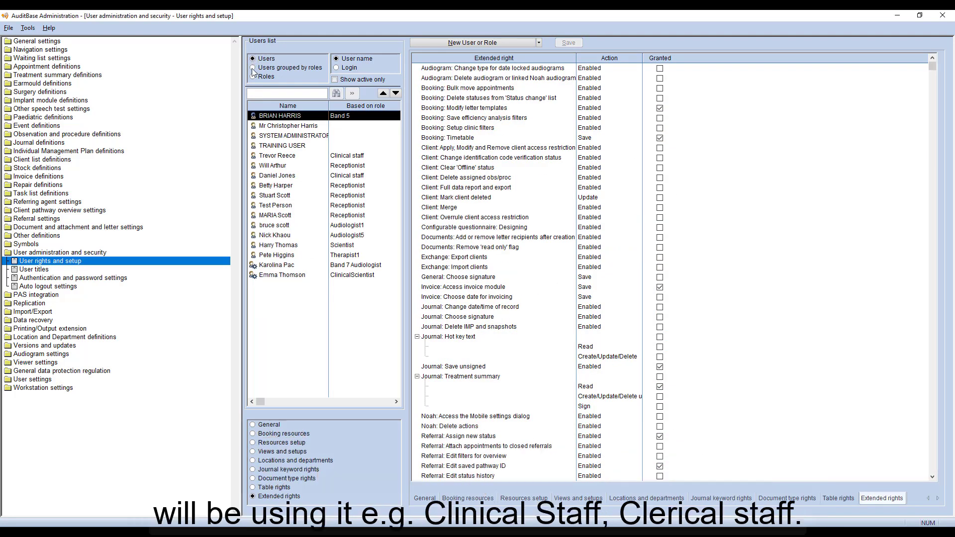
click(266, 425)
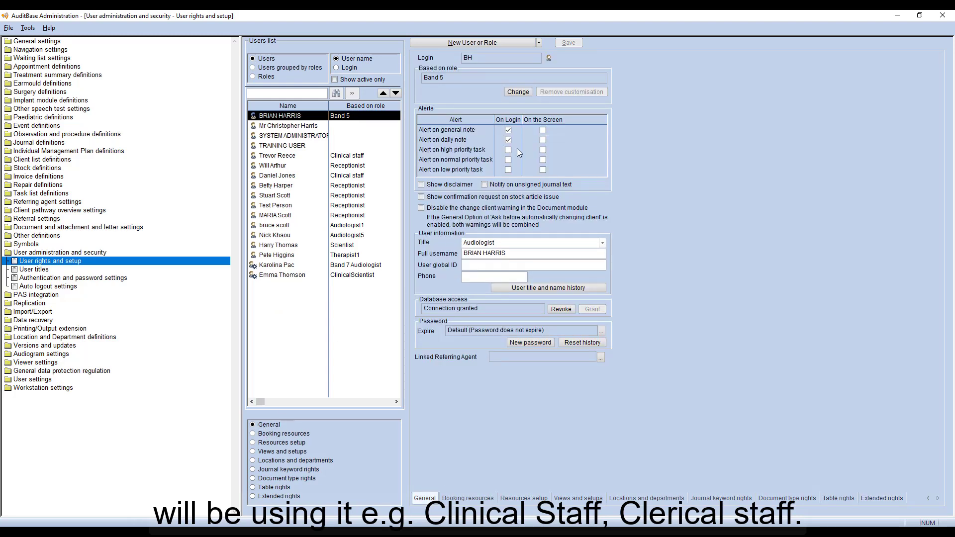
click(522, 91)
click(547, 273)
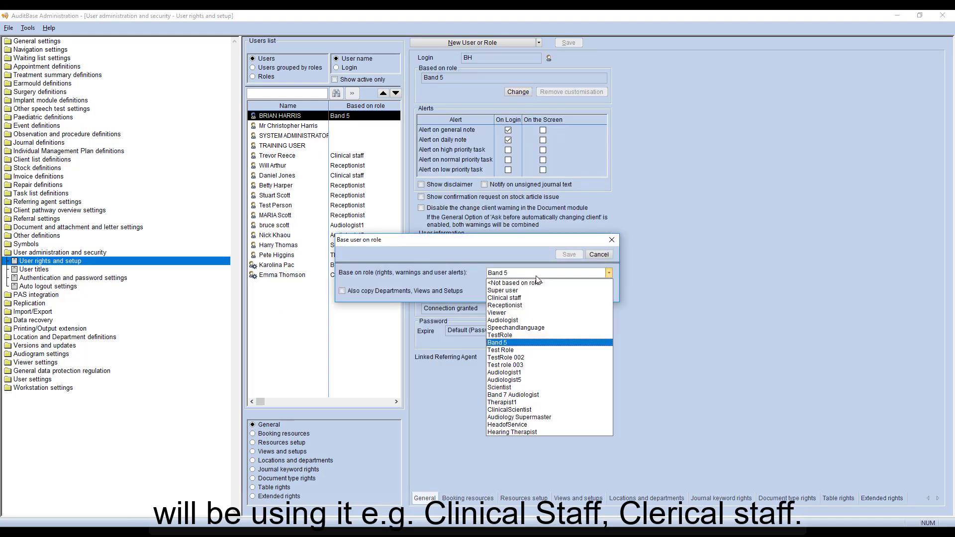
click(511, 431)
click(377, 291)
click(563, 255)
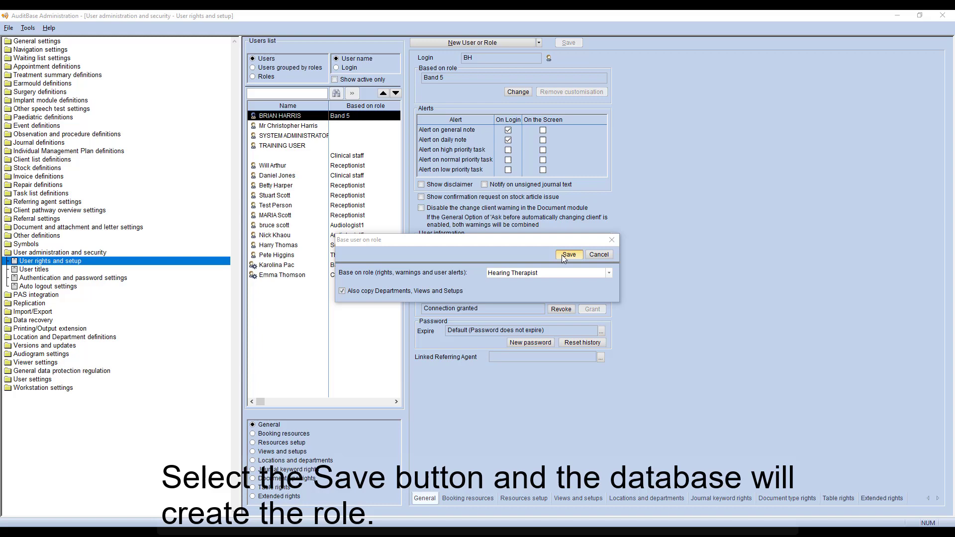
click(463, 287)
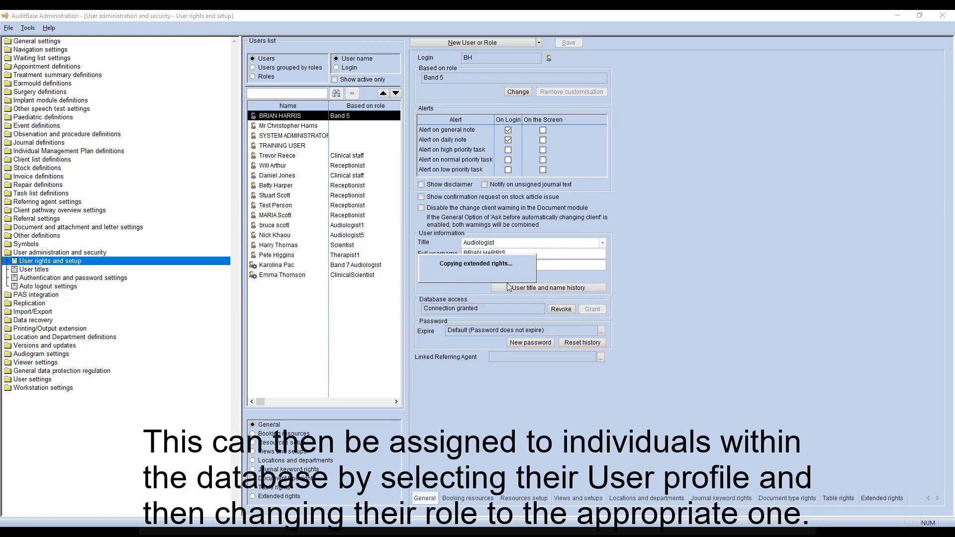
Start a new user based on the Audiology Supermaster role.
click(538, 42)
click(548, 50)
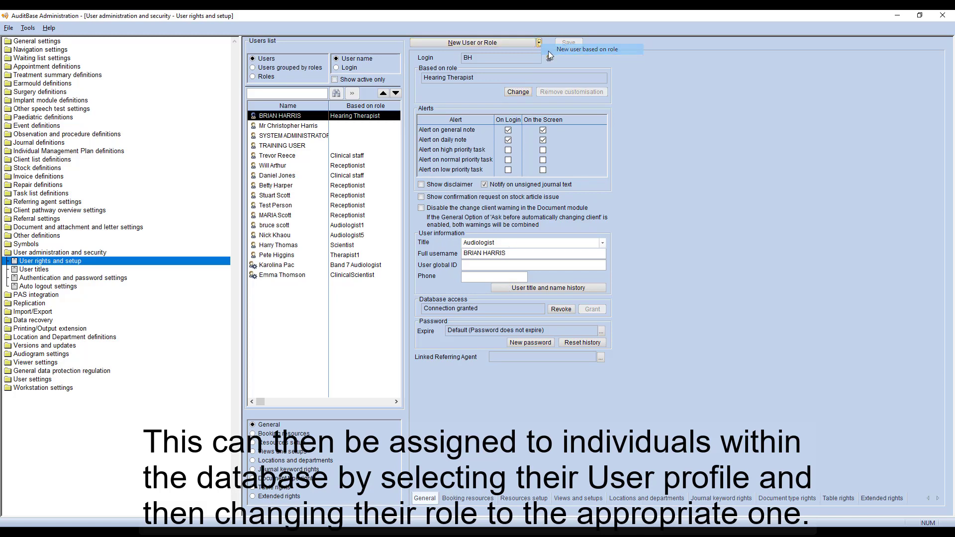
click(541, 155)
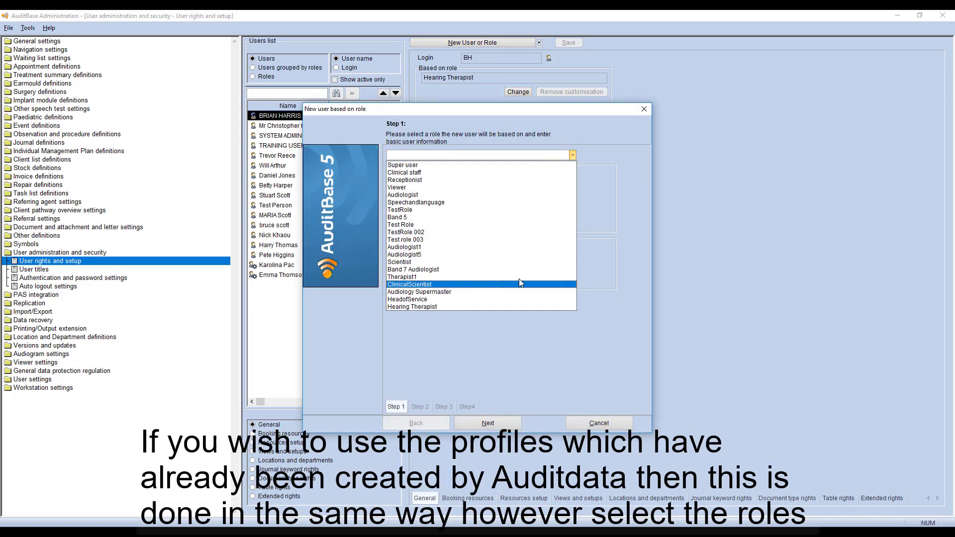
click(517, 296)
Enter the new user's login and full username, then begin a new linked referring agent.
click(458, 174)
text(C)
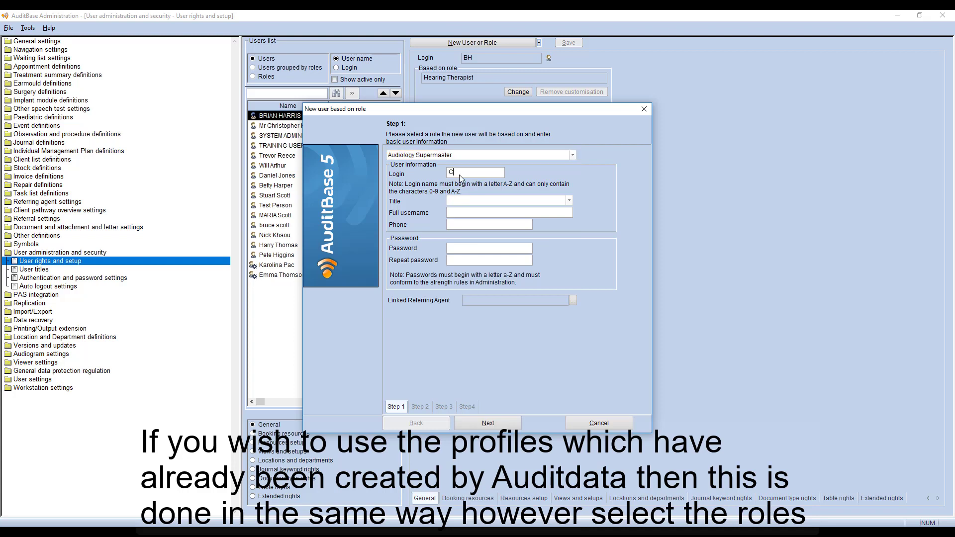
text(LAUS)
key(Tab)
key(Tab)
text(Santa Claus)
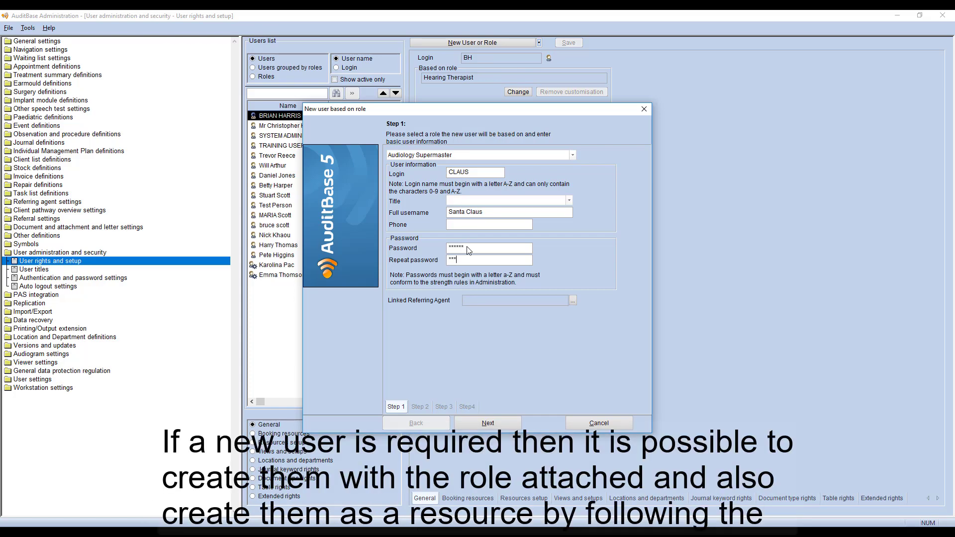
click(574, 303)
click(589, 307)
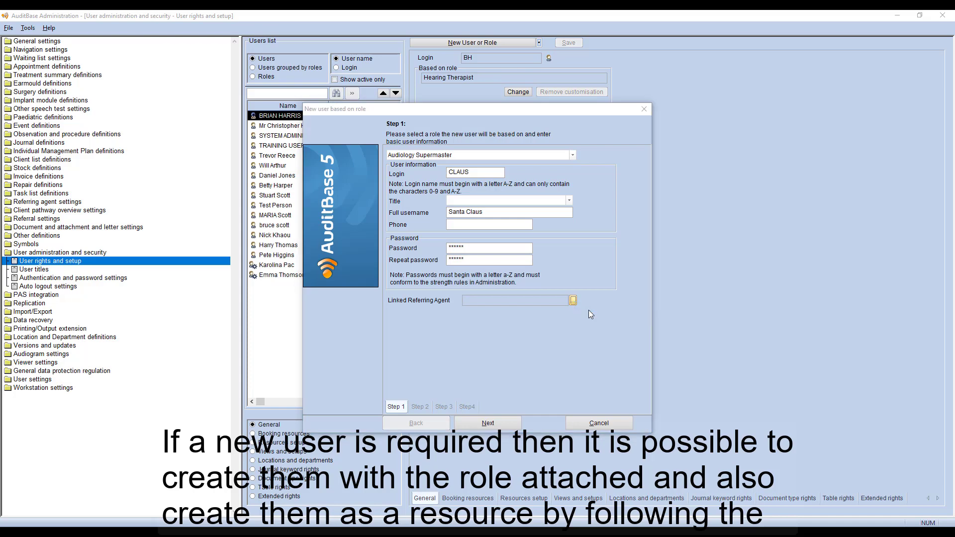
Set the referring agent type to Audiologist and enter its first, last and composed full name.
click(153, 80)
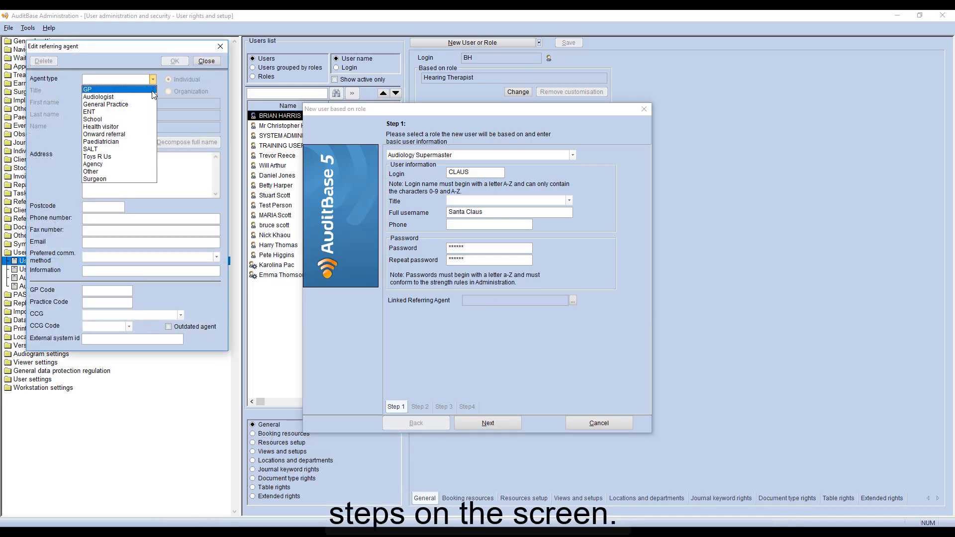
click(153, 99)
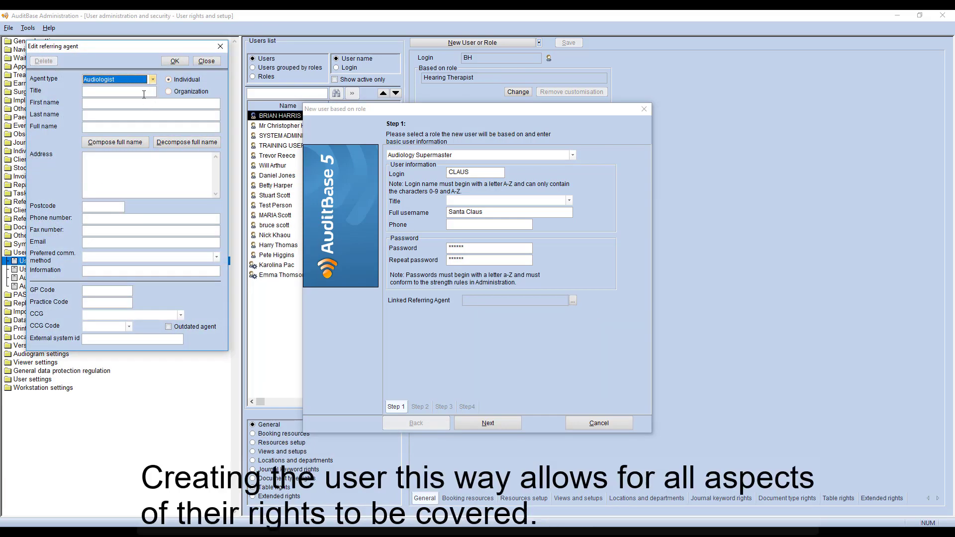
click(115, 104)
text(SANTA)
key(Tab)
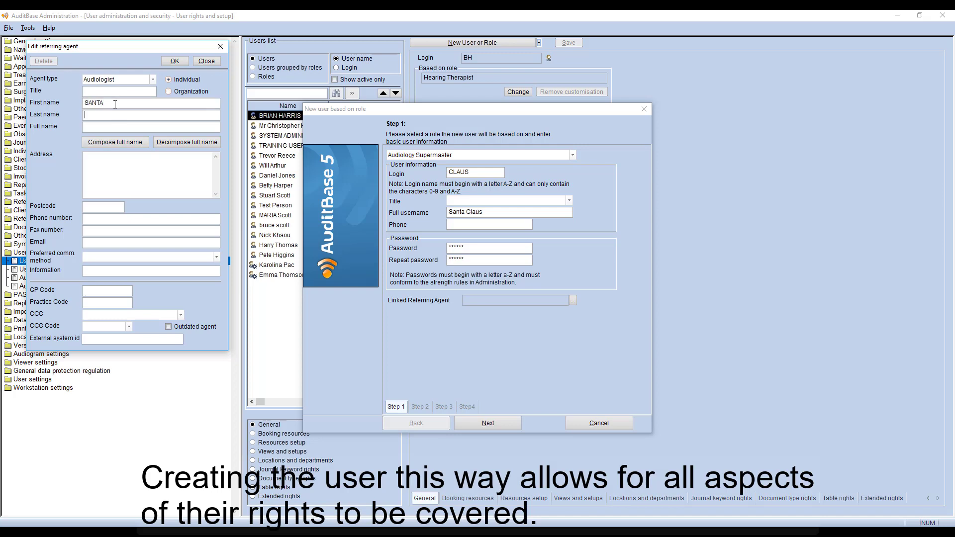
text(CLAUS)
click(120, 142)
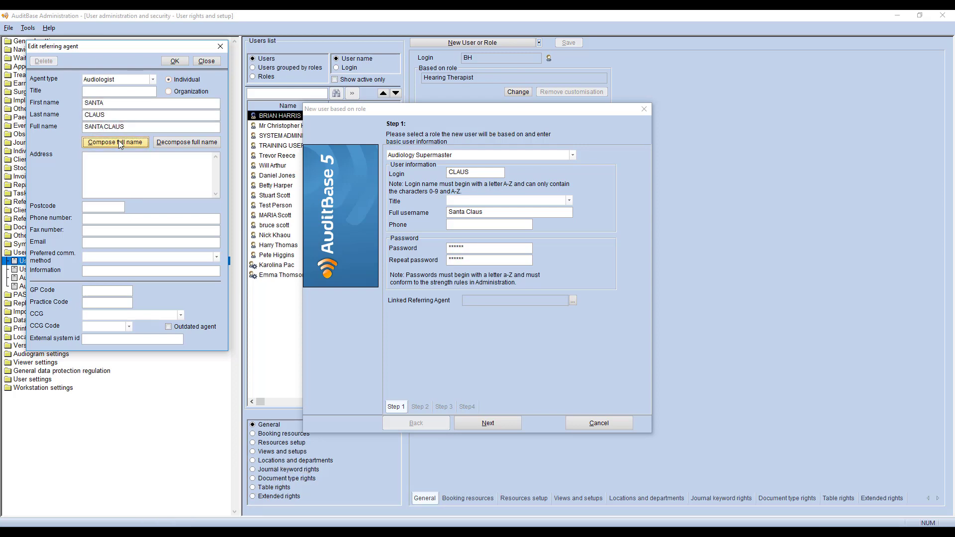
Enter the agent's two-line address and set its CCG to North Pole.
click(122, 175)
text(THE NORTH POLE)
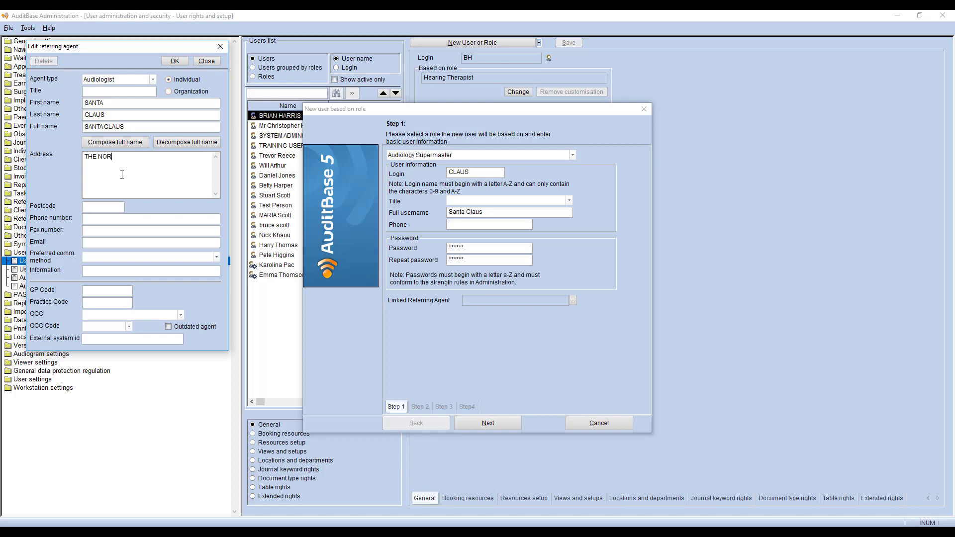
key(Return)
text(NEAR LAPLAND)
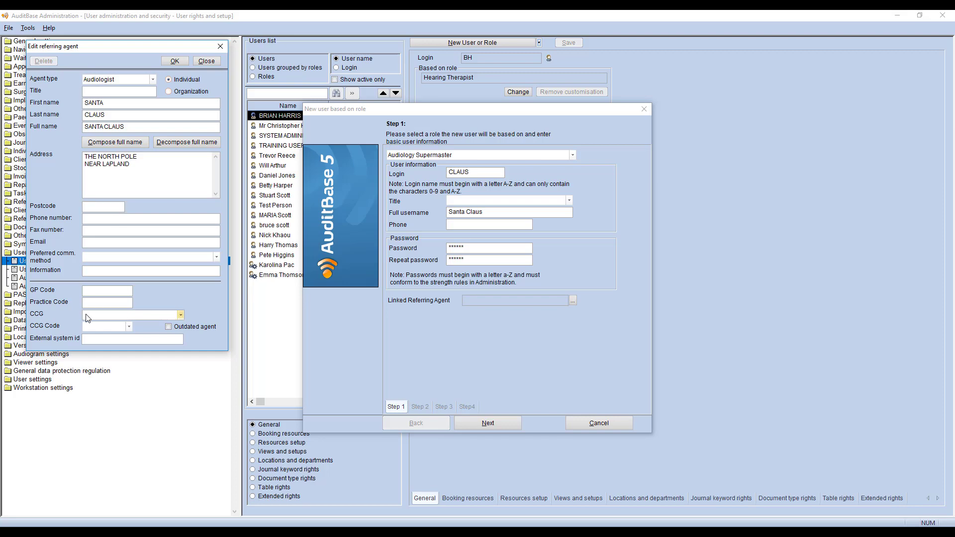
click(115, 314)
click(89, 345)
Save the referring agent, name the new linked booking resource with the user's full name, and finish the wizard.
click(167, 62)
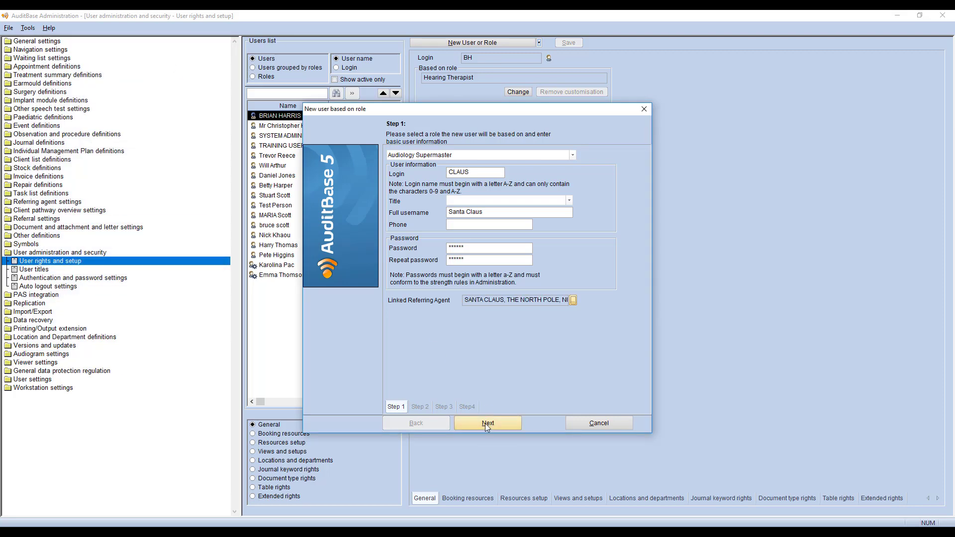
click(485, 423)
click(526, 158)
text(Santa Claus)
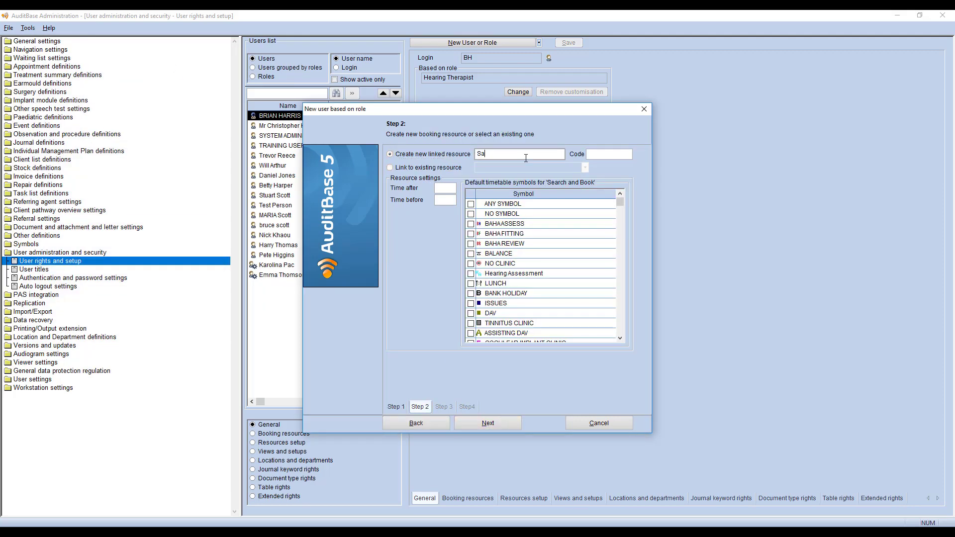
click(480, 422)
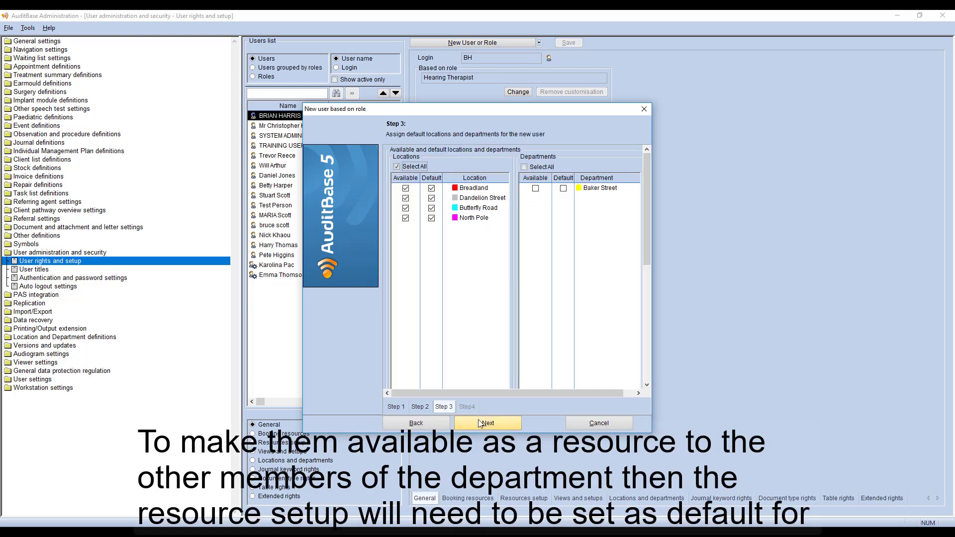
click(504, 425)
click(504, 425)
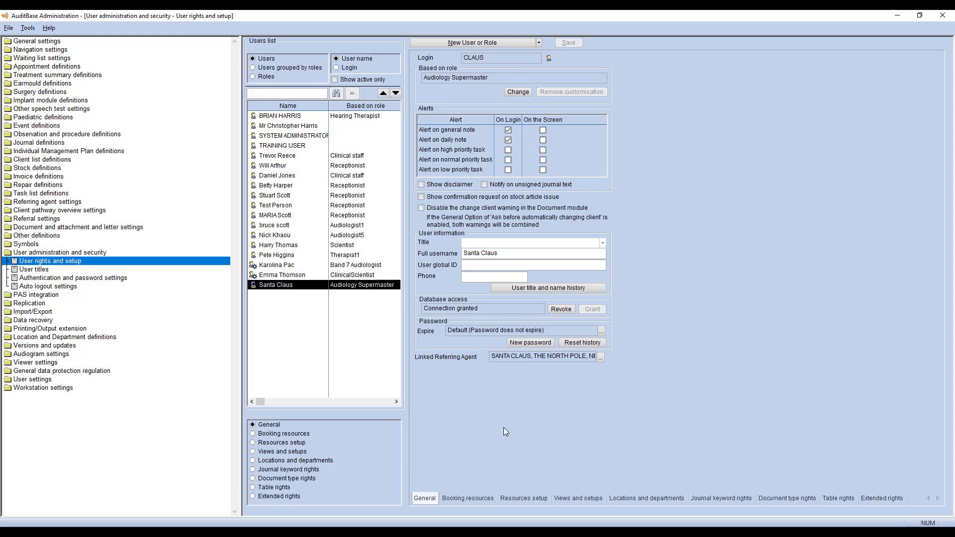
Change the second listed user's role to Clinical staff, copying departments, views and setups, and confirm.
click(299, 116)
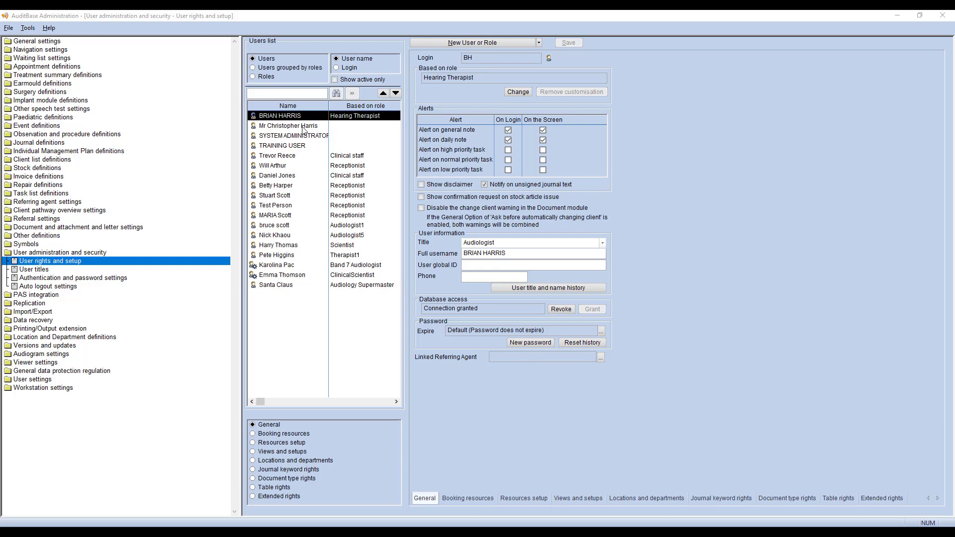
click(303, 127)
click(520, 92)
click(525, 273)
click(521, 298)
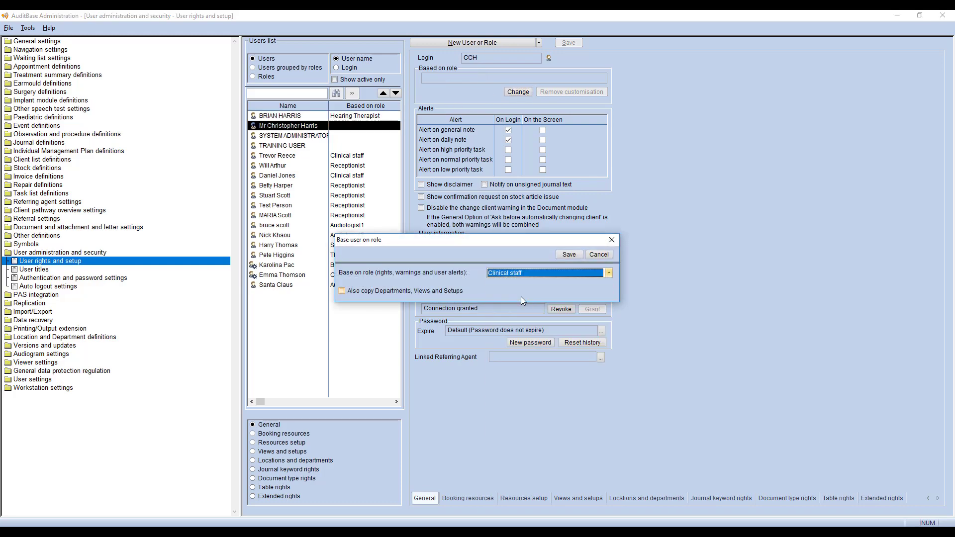
click(451, 294)
click(569, 254)
click(523, 269)
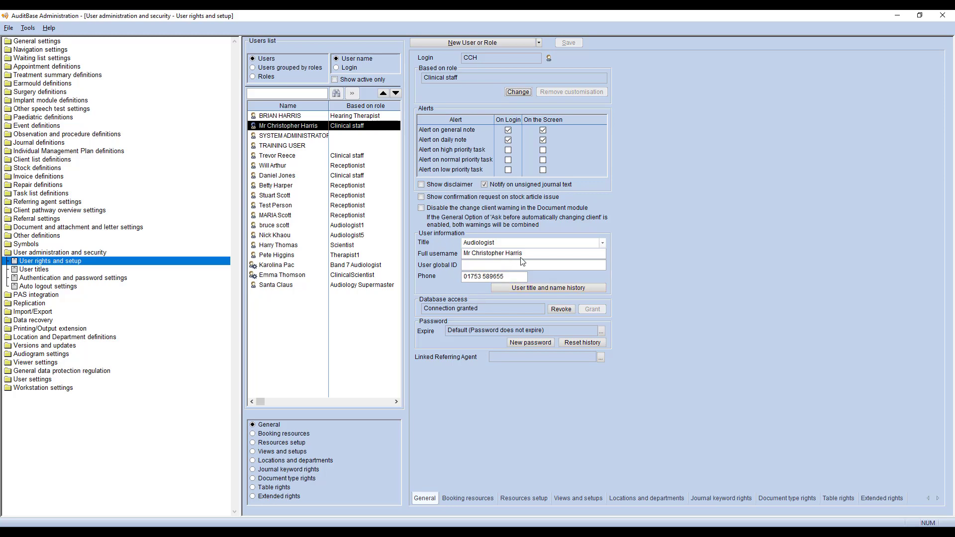
Save a title and name history entry ending 31/05/2018, with previous title Audiologist and the user's previous full name.
click(524, 287)
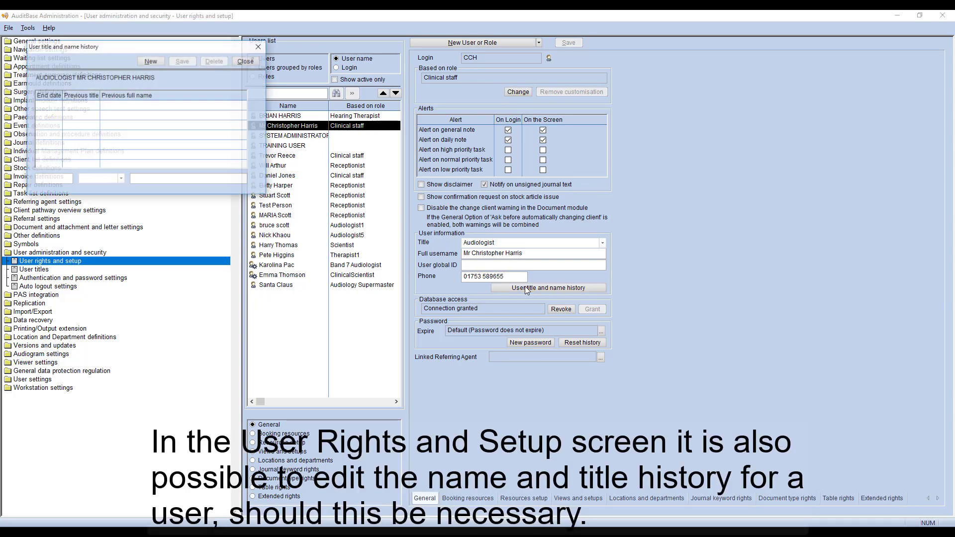
click(64, 179)
text(31/05/2018)
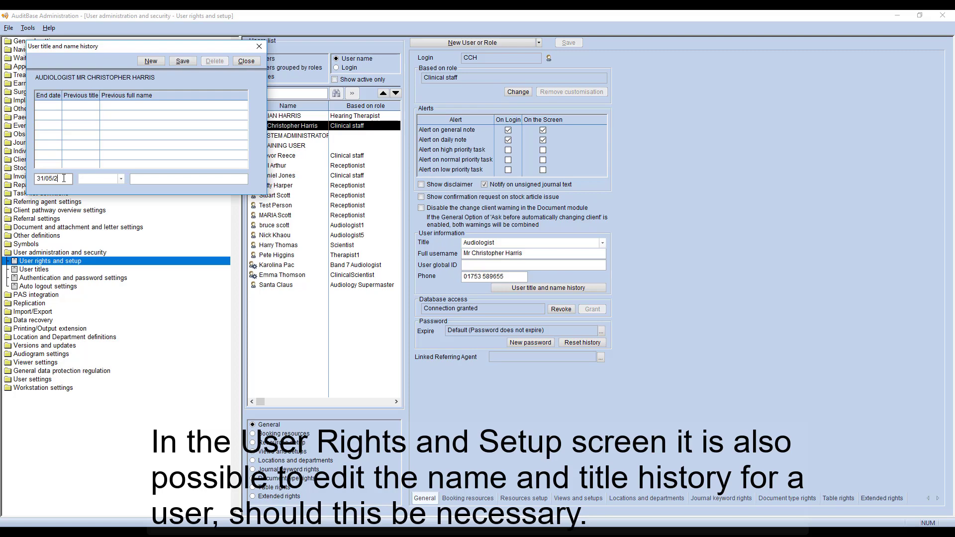
key(Tab)
click(121, 178)
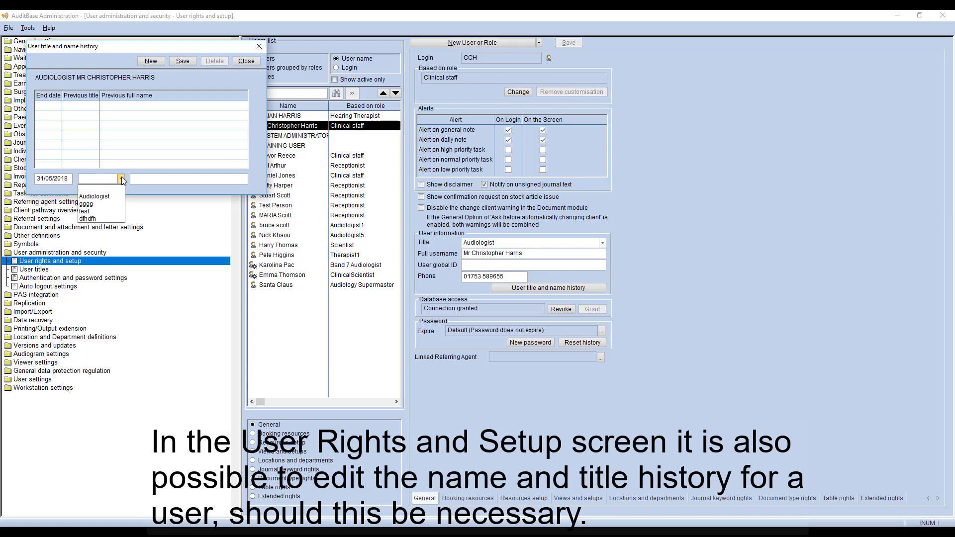
click(97, 189)
click(139, 180)
text(Mr)
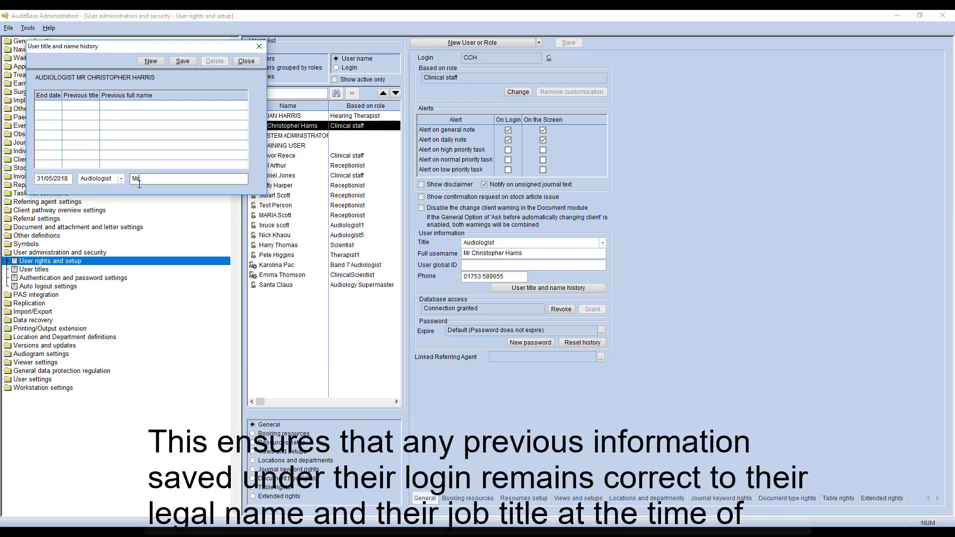
click(182, 61)
Replace the user's title with Senior Audiologist and save, acknowledging the name-history warning.
click(253, 61)
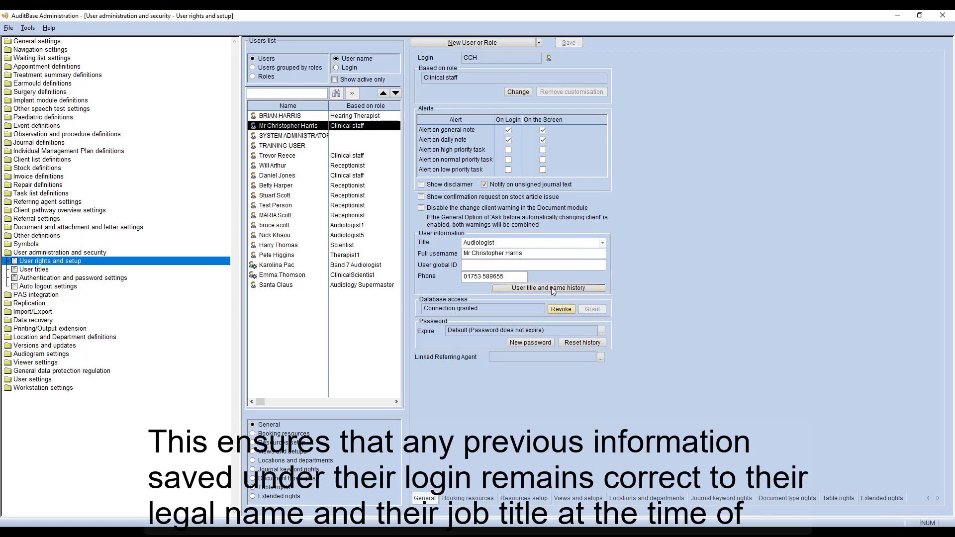
click(499, 243)
double_click(499, 243)
text(Senior Audiologi)
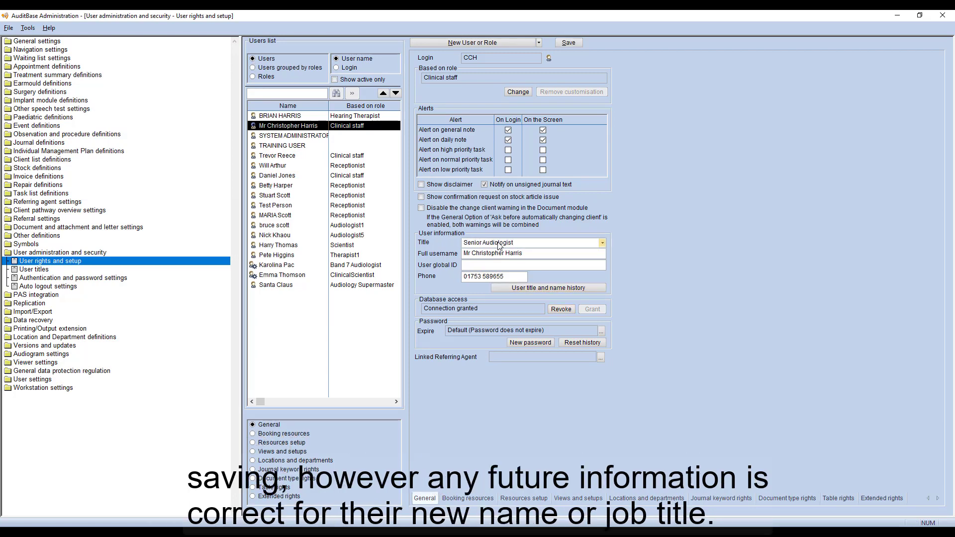
text(st)
key(Return)
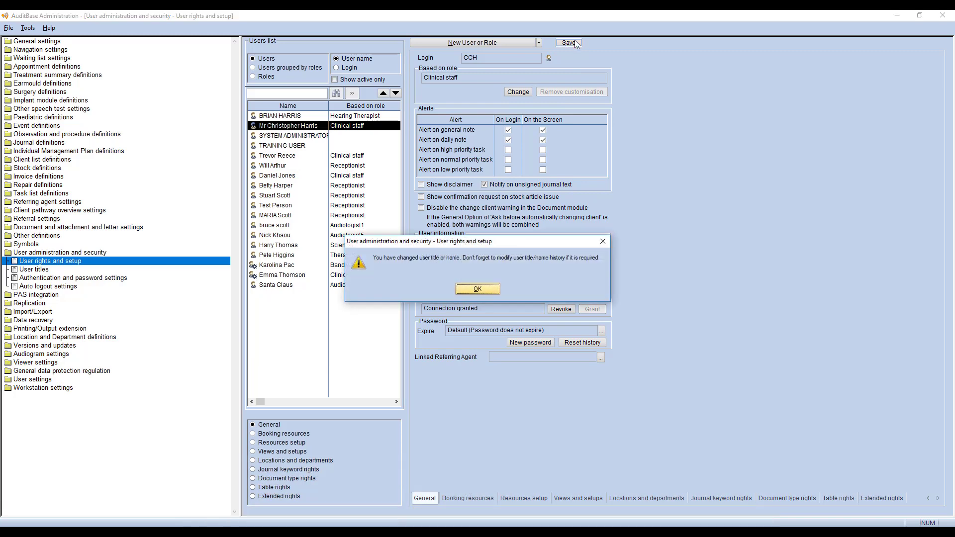
click(483, 289)
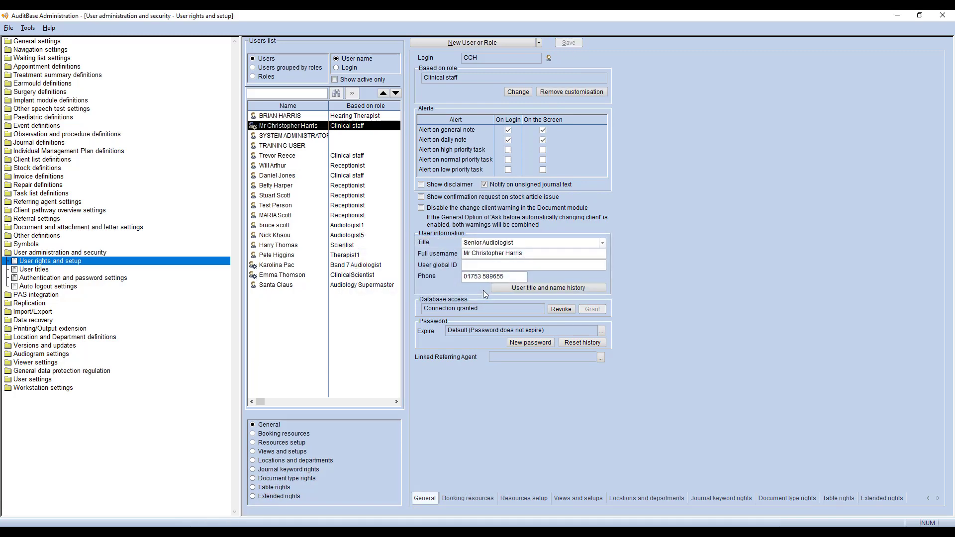